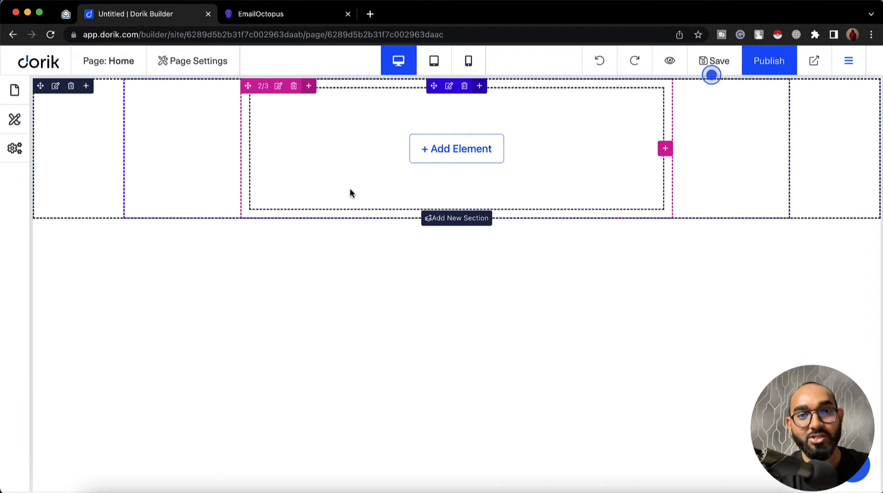
Step: Add a Subscription Form element from the Default Elements grid to the empty section
{"action": "left_click", "coordinate": [453, 152]}
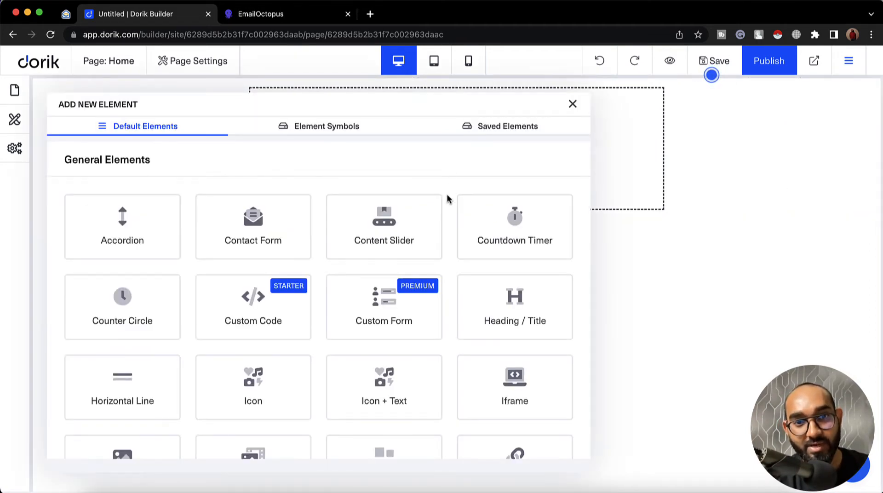
{"action": "scroll", "coordinate": [448, 198], "scroll_direction": "down", "scroll_amount": 3}
{"action": "scroll", "coordinate": [447, 198], "scroll_direction": "down", "scroll_amount": 4}
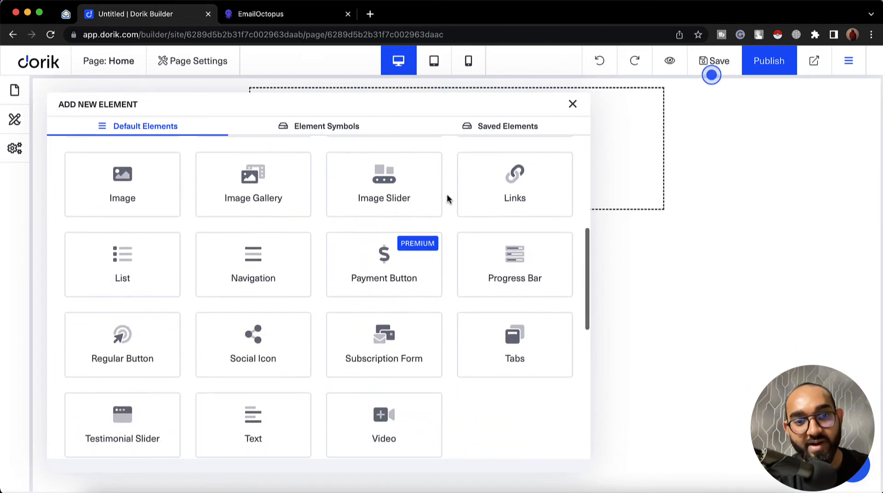
{"action": "left_click", "coordinate": [391, 353]}
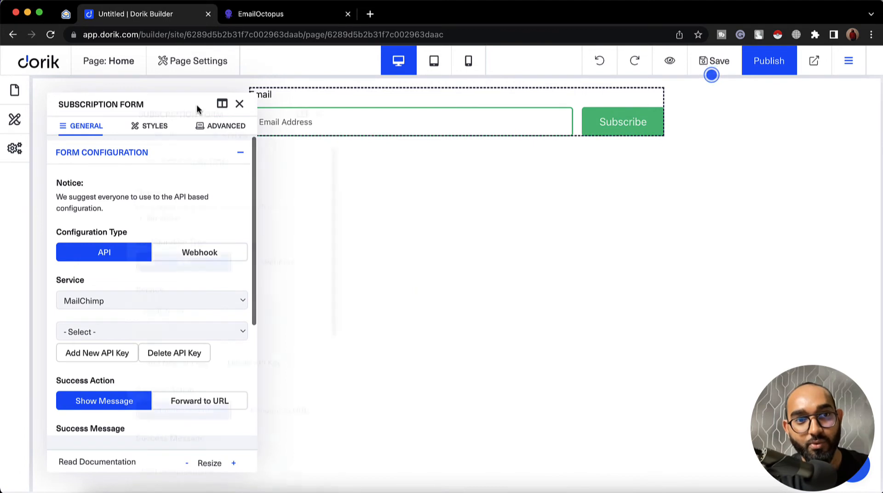
Step: Move the Subscription Form settings panel clear of the form and review its API configuration options
{"action": "left_click_drag", "start_coordinate": [197, 109], "coordinate": [299, 174]}
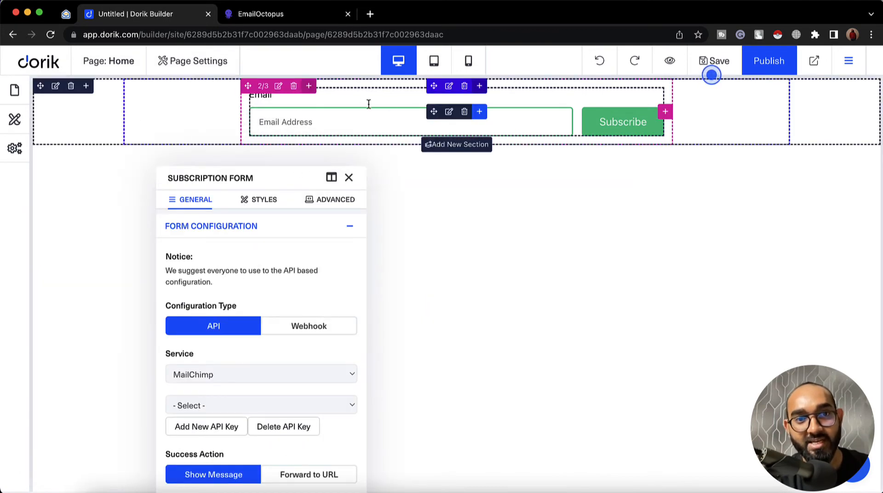
{"action": "left_click_drag", "start_coordinate": [242, 179], "coordinate": [188, 130]}
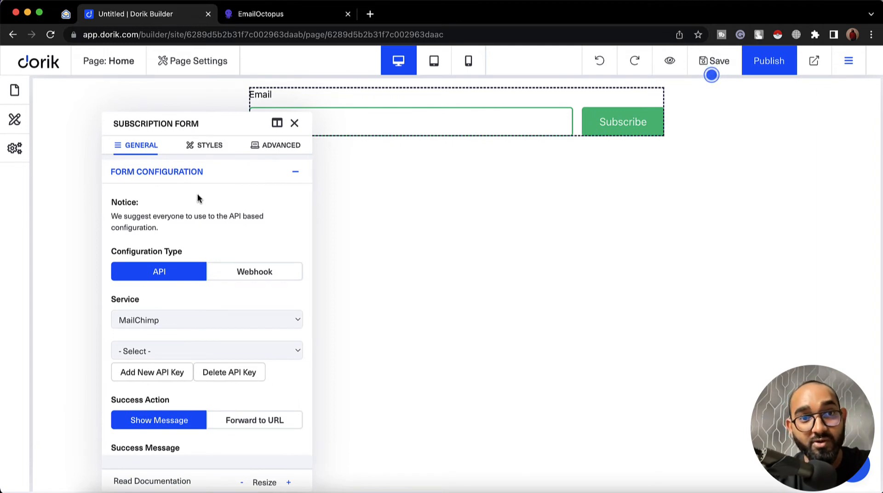
{"action": "scroll", "coordinate": [197, 195], "scroll_direction": "down", "scroll_amount": 2}
{"action": "scroll", "coordinate": [197, 195], "scroll_direction": "up", "scroll_amount": 1}
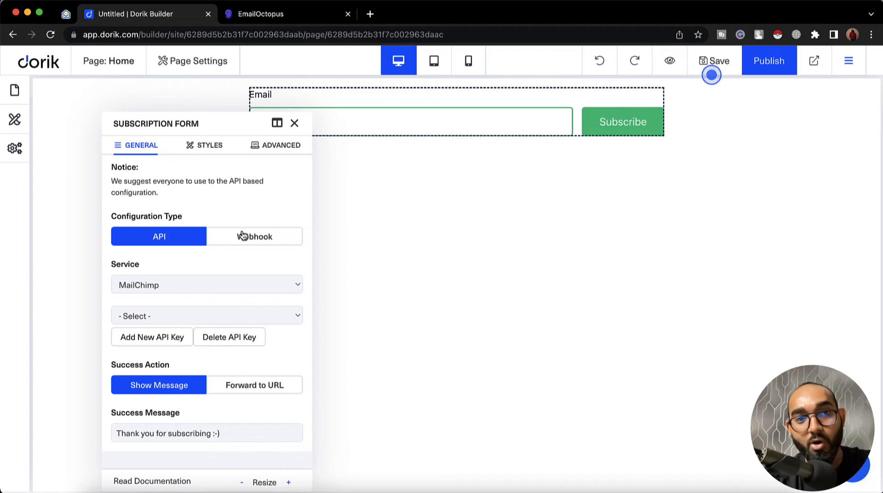
Step: Set the form's subscription service to EmailOctopus, then go to the EmailOctopus Lists tab
{"action": "left_click", "coordinate": [184, 282]}
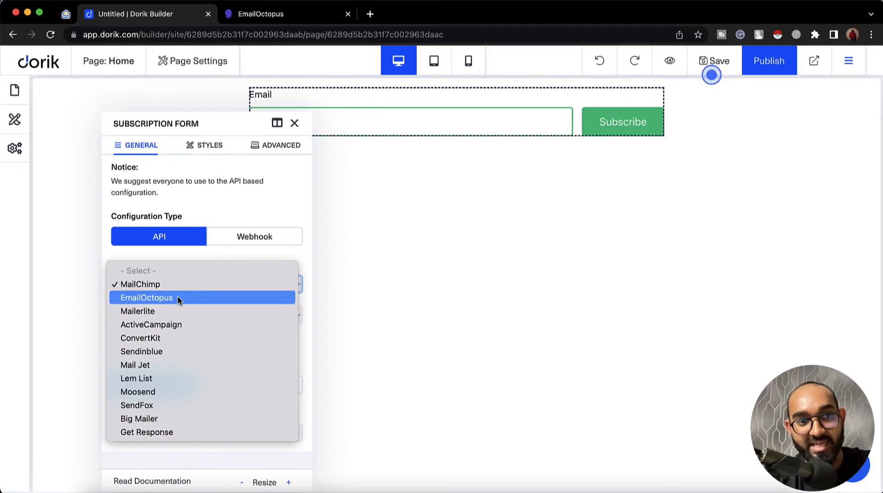
{"action": "left_click", "coordinate": [178, 298]}
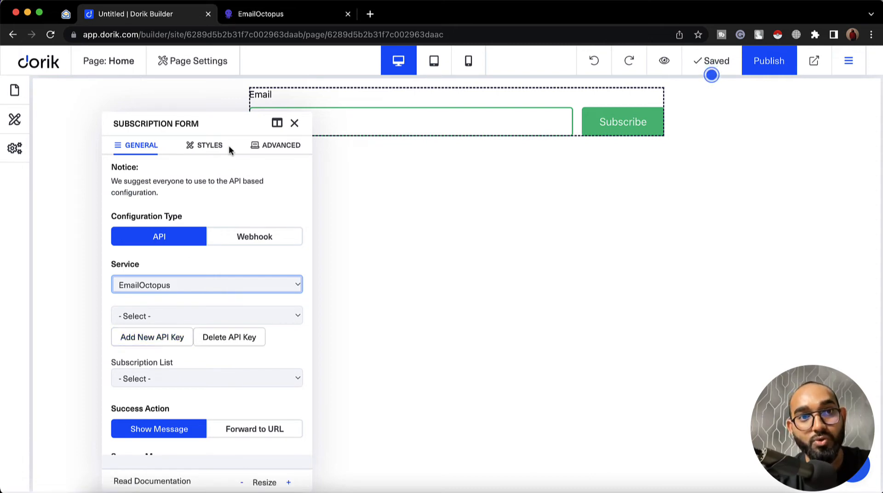
{"action": "left_click", "coordinate": [269, 18]}
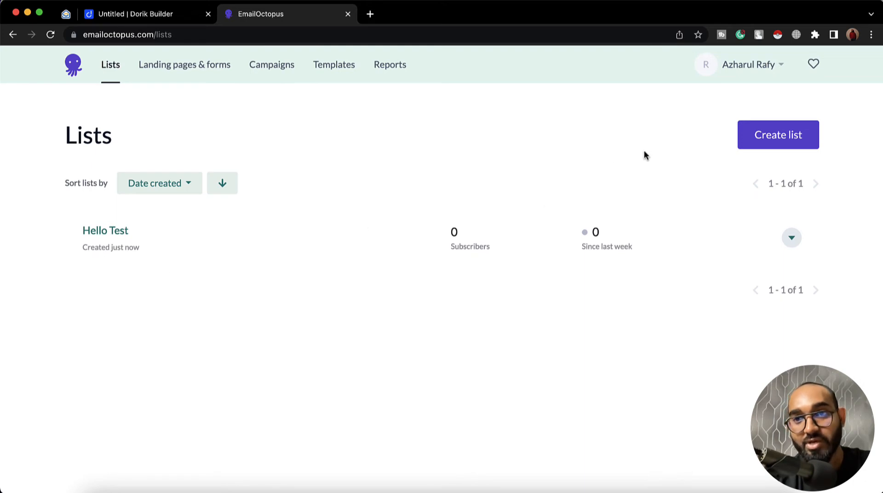
Step: Open EmailOctopus's Integrations & API page from the account menu in a new tab
{"action": "left_click", "coordinate": [751, 70]}
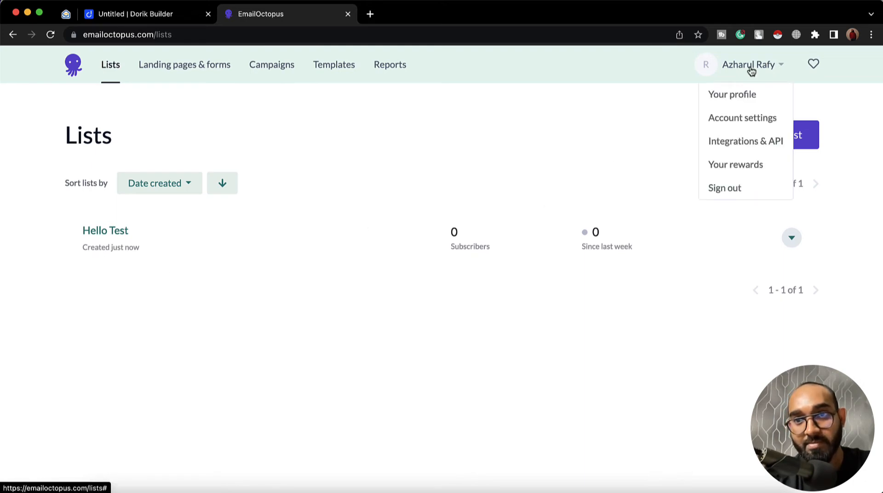
{"action": "right_click", "coordinate": [761, 144]}
{"action": "left_click", "coordinate": [736, 146]}
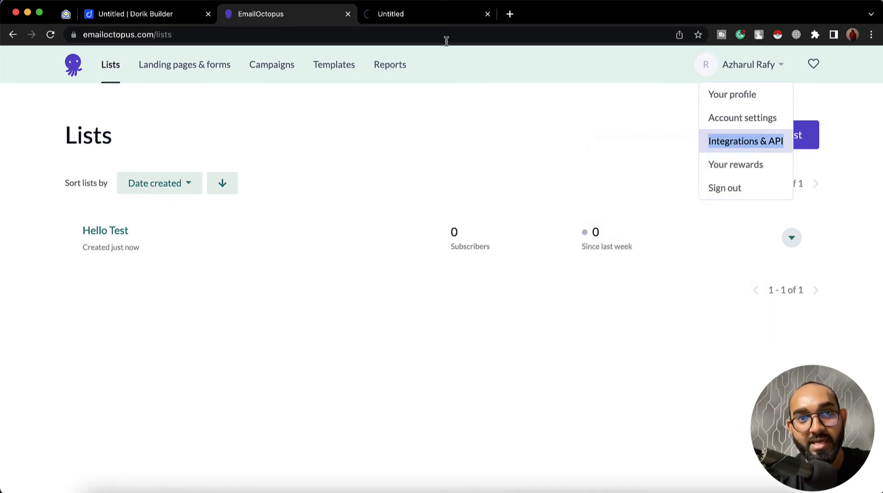
{"action": "left_click", "coordinate": [437, 14]}
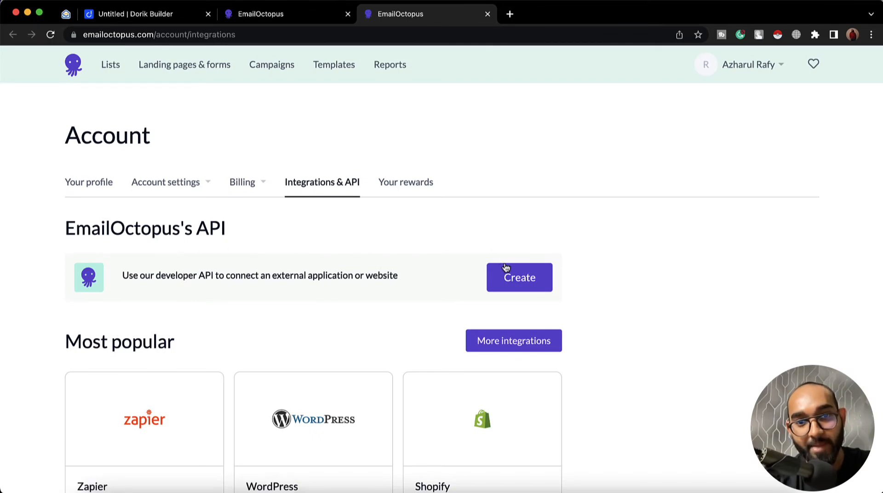
Step: Create an EmailOctopus API key named 'Hello Test' and copy its value
{"action": "left_click", "coordinate": [523, 282]}
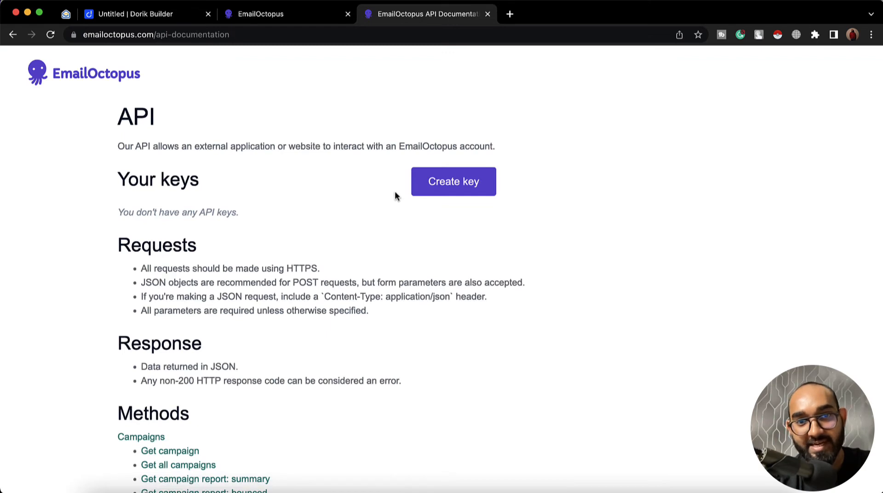
{"action": "left_click", "coordinate": [434, 188]}
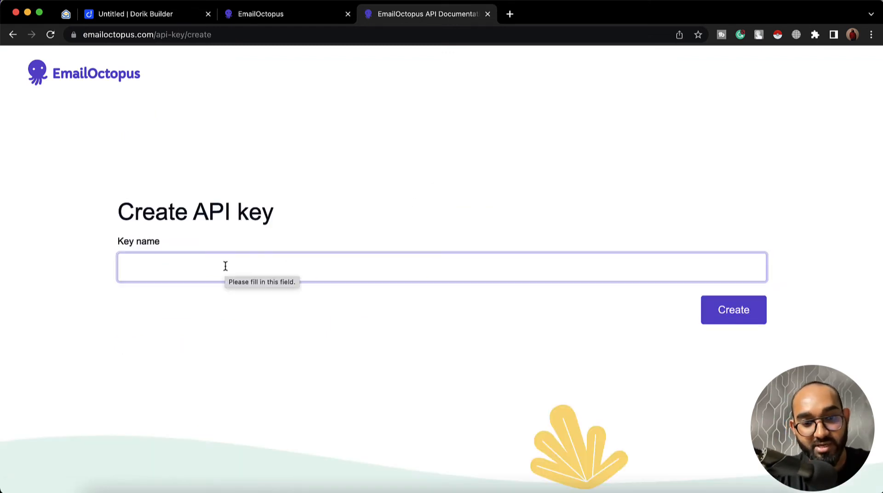
{"action": "type", "text": "Hello "}
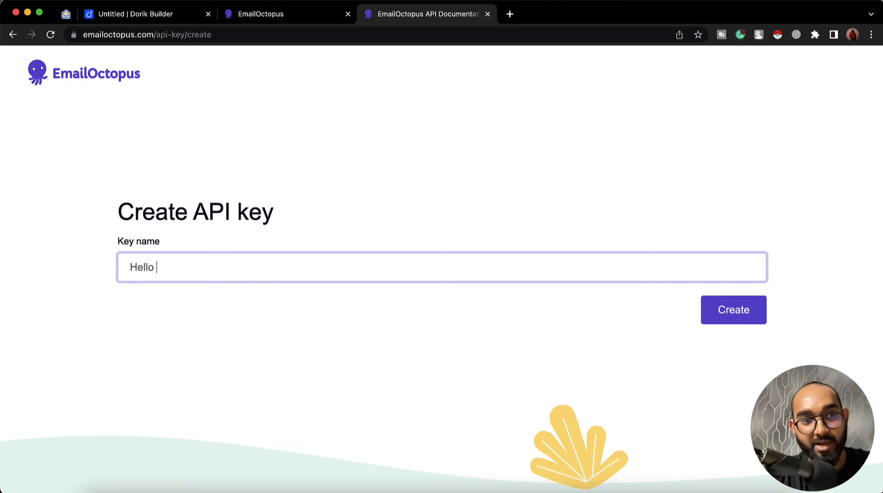
{"action": "type", "text": "Test"}
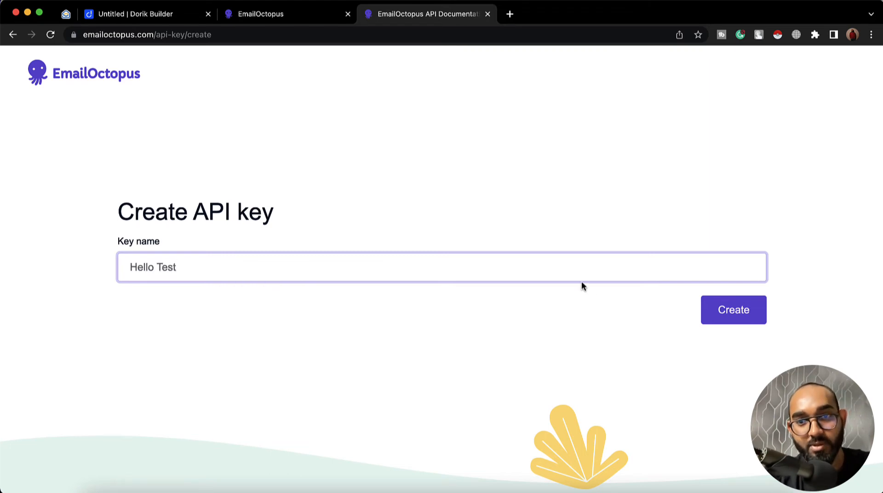
{"action": "left_click", "coordinate": [714, 309]}
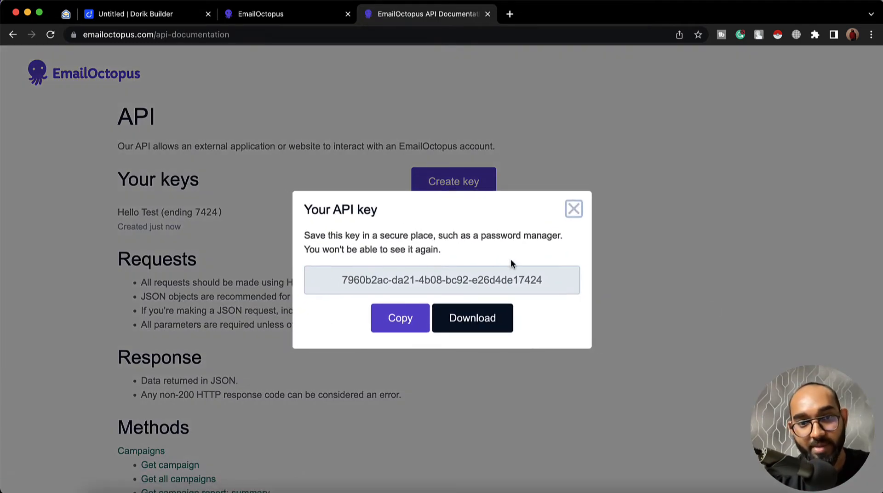
{"action": "left_click", "coordinate": [390, 330]}
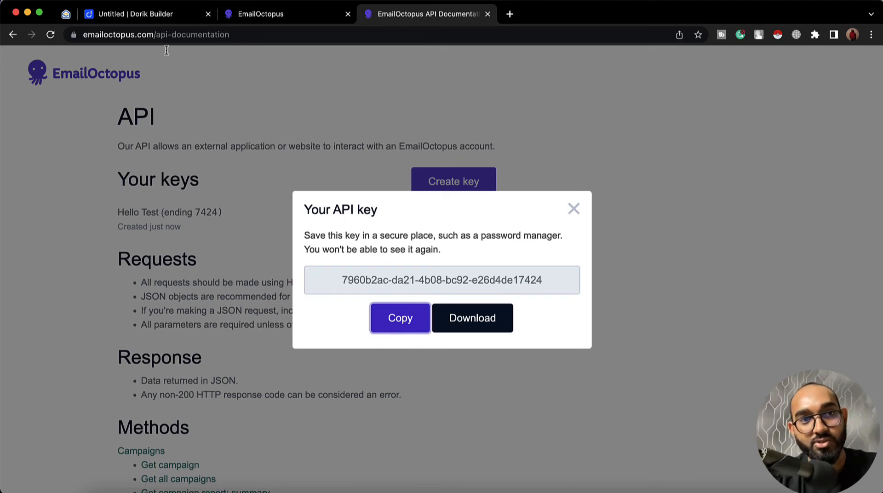
Step: In Dorik, save a new API key named 'Test Key' using the pasted EmailOctopus key
{"action": "left_click", "coordinate": [154, 19]}
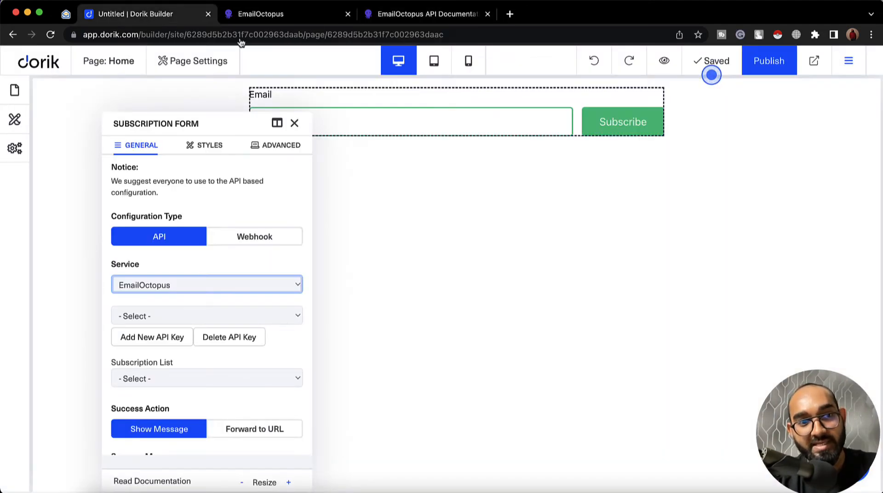
{"action": "left_click", "coordinate": [138, 348]}
{"action": "left_click", "coordinate": [337, 234]}
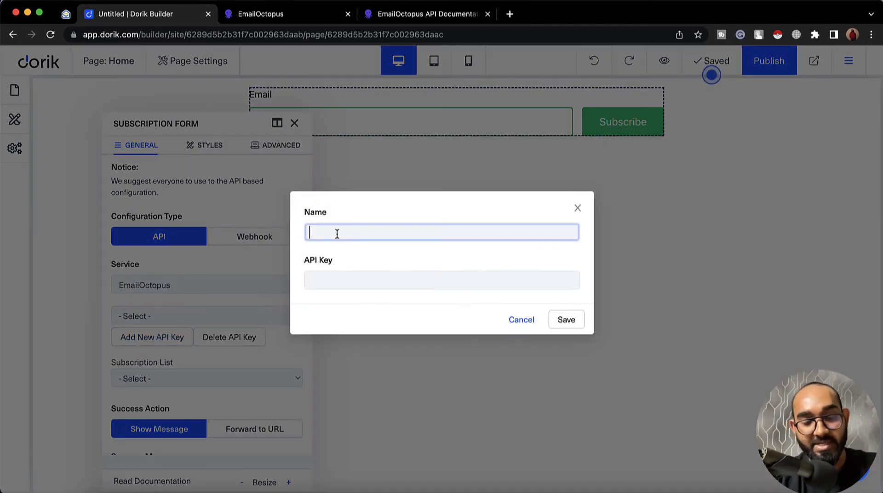
{"action": "type", "text": "Test Key"}
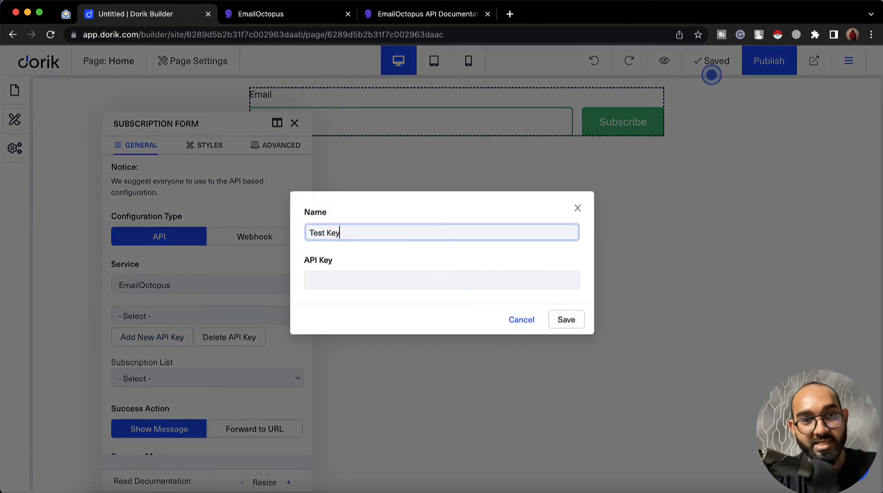
{"action": "left_click", "coordinate": [366, 282]}
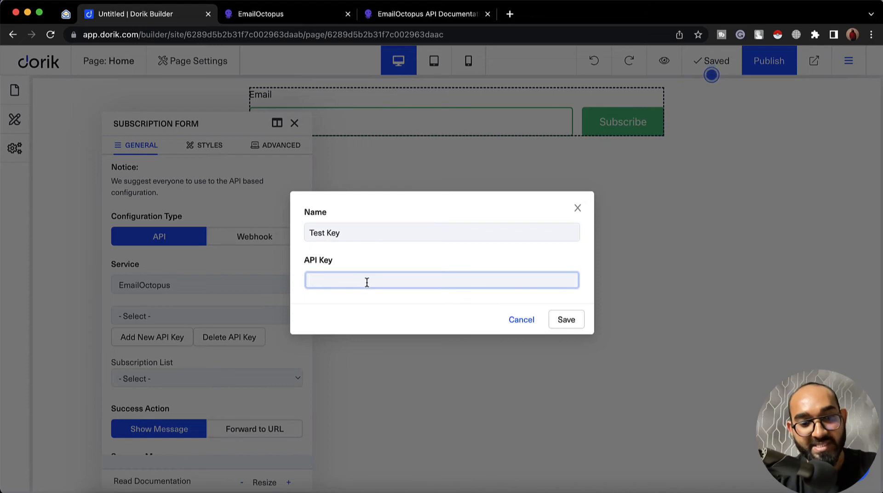
{"action": "key", "text": "super+v"}
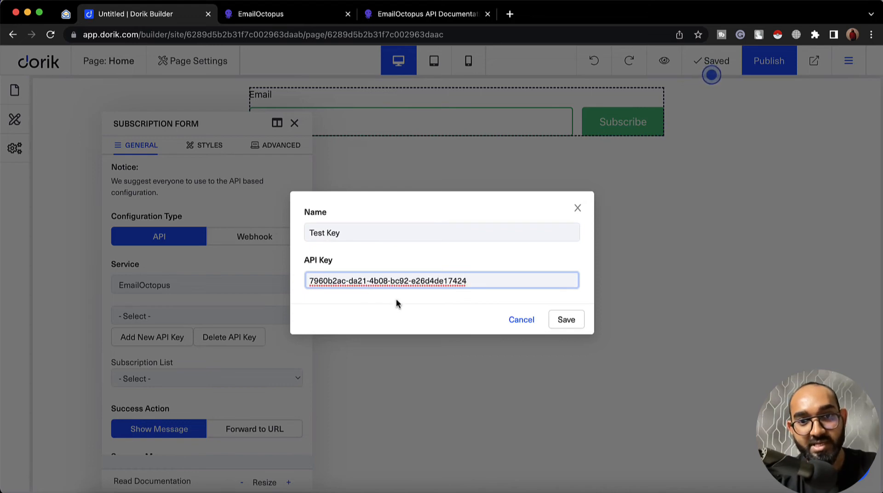
{"action": "left_click", "coordinate": [572, 324]}
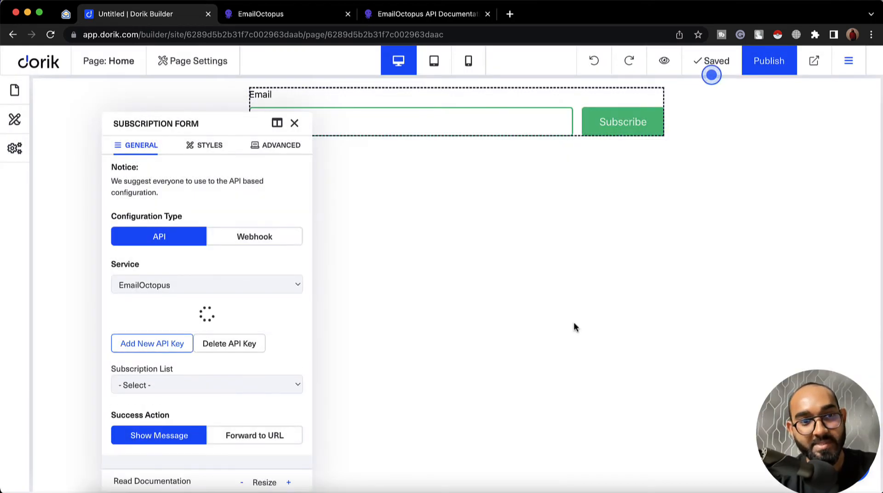
{"action": "scroll", "coordinate": [243, 338], "scroll_direction": "down", "scroll_amount": 2}
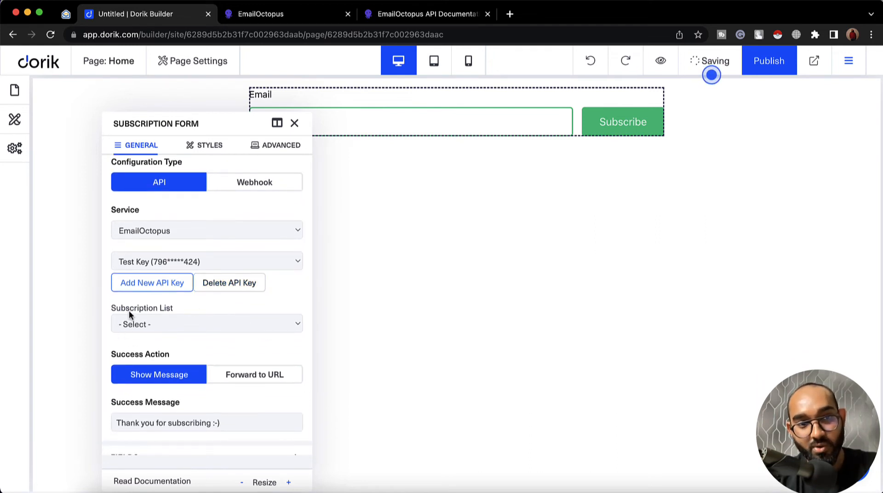
Step: Choose Hello Test as the form's subscription list
{"action": "left_click", "coordinate": [191, 318]}
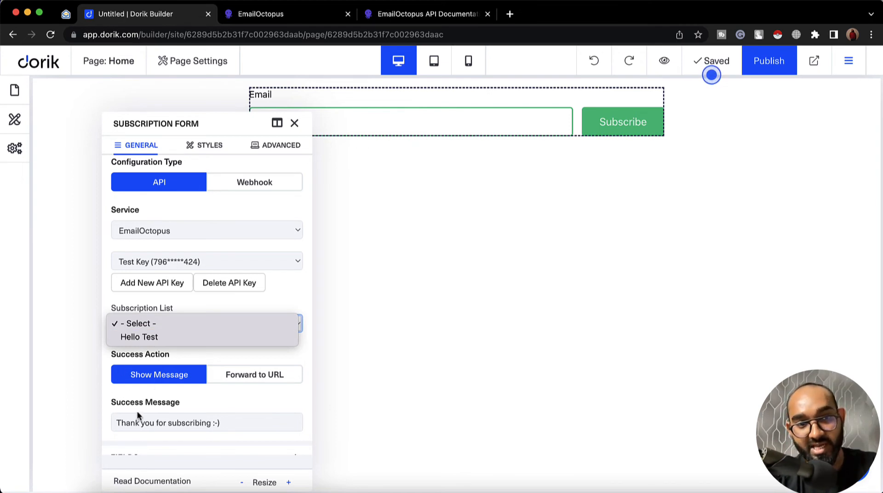
{"action": "left_click", "coordinate": [133, 337]}
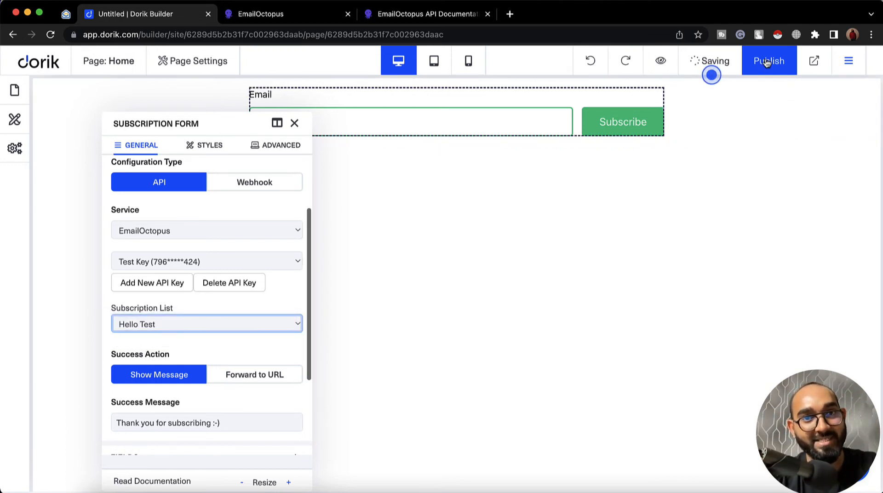
{"action": "scroll", "coordinate": [277, 321], "scroll_direction": "down", "scroll_amount": 3}
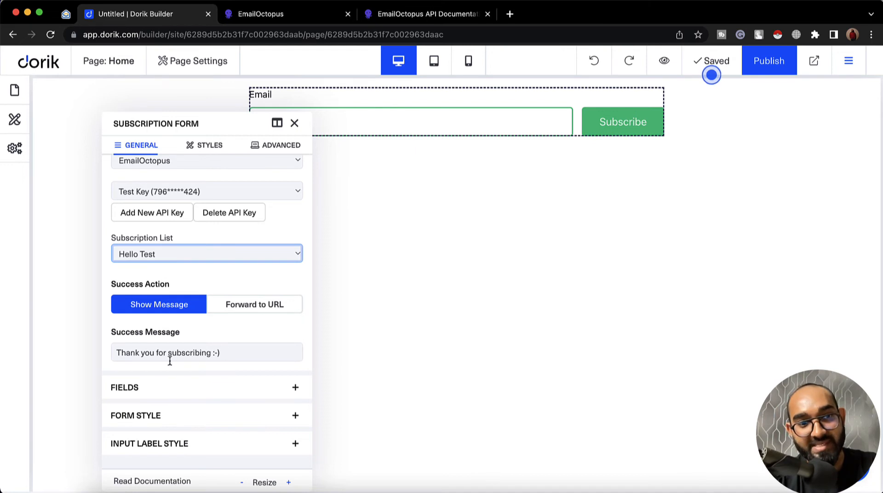
Step: Change the success message to 'Thank you for joining :-)' and keep Show Message as the action
{"action": "double_click", "coordinate": [191, 353]}
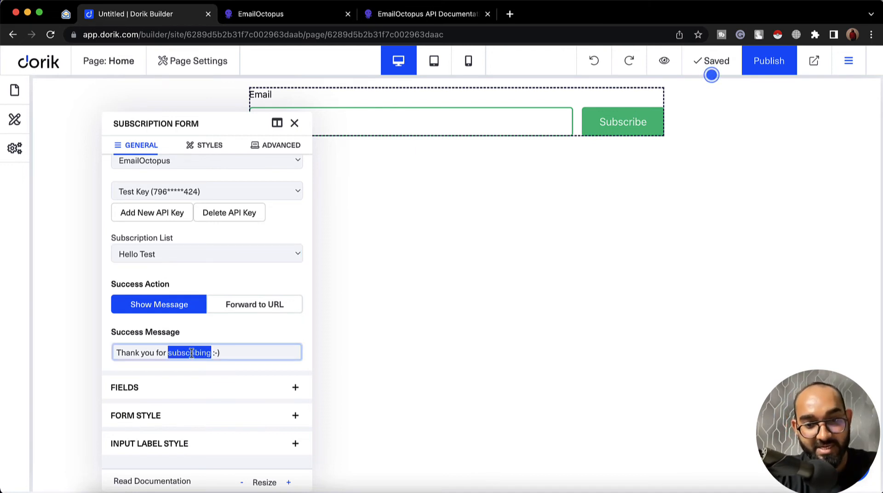
{"action": "type", "text": "joining"}
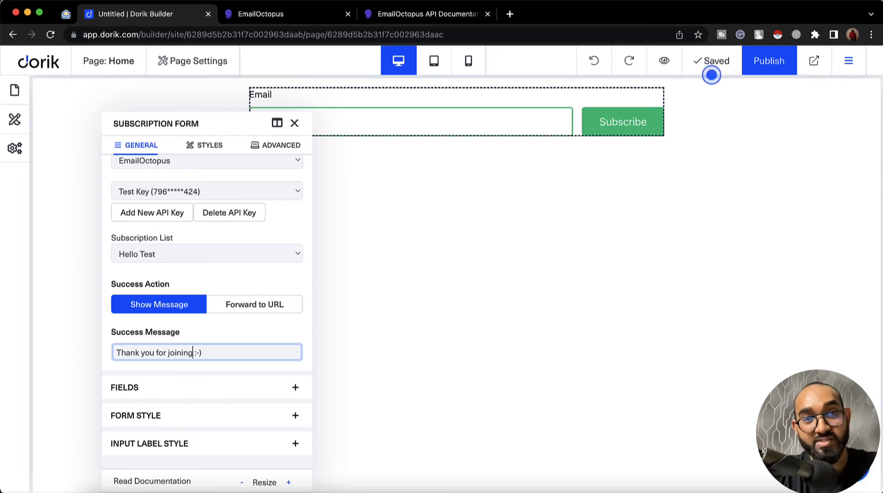
{"action": "left_click", "coordinate": [246, 308]}
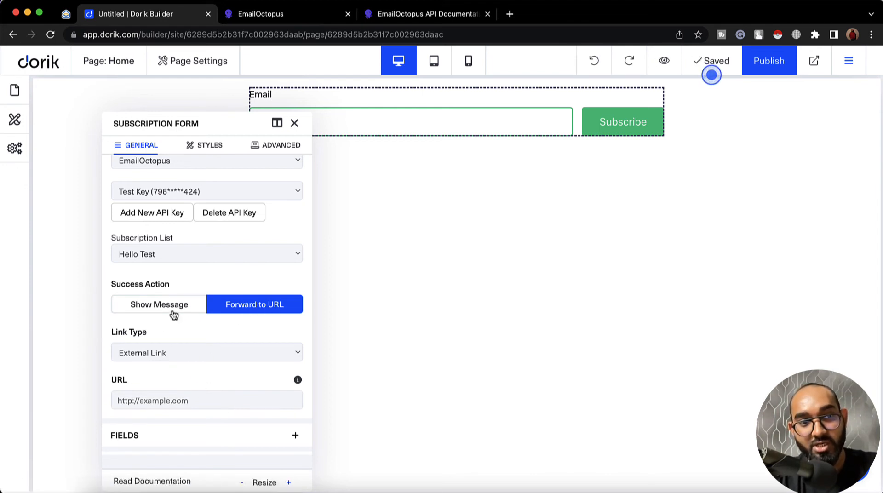
{"action": "left_click", "coordinate": [174, 311]}
{"action": "scroll", "coordinate": [204, 327], "scroll_direction": "down", "scroll_amount": 2}
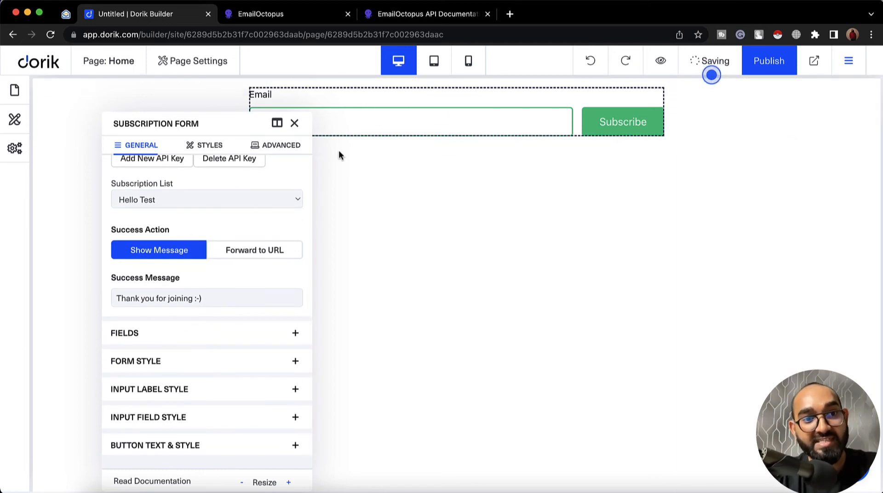
Step: Leave the First Name field disabled so only Email remains, and close the form settings
{"action": "left_click", "coordinate": [146, 337]}
{"action": "scroll", "coordinate": [146, 335], "scroll_direction": "down", "scroll_amount": 4}
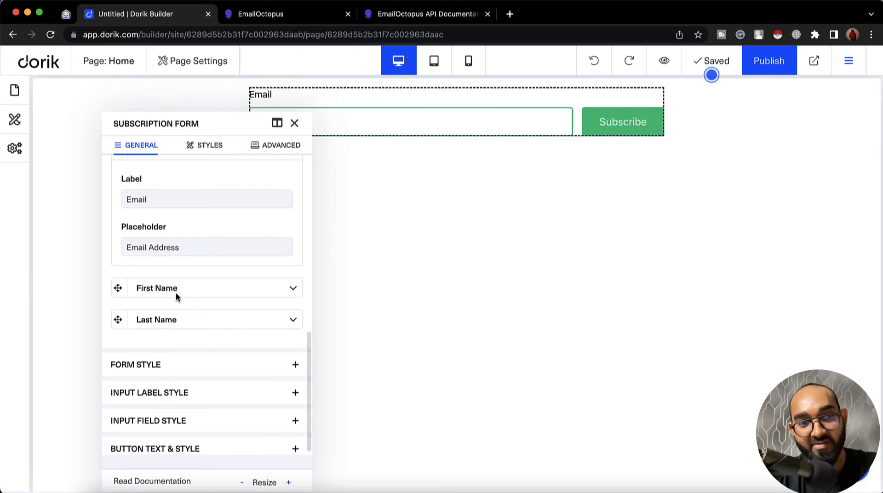
{"action": "left_click", "coordinate": [289, 287]}
{"action": "left_click", "coordinate": [201, 374]}
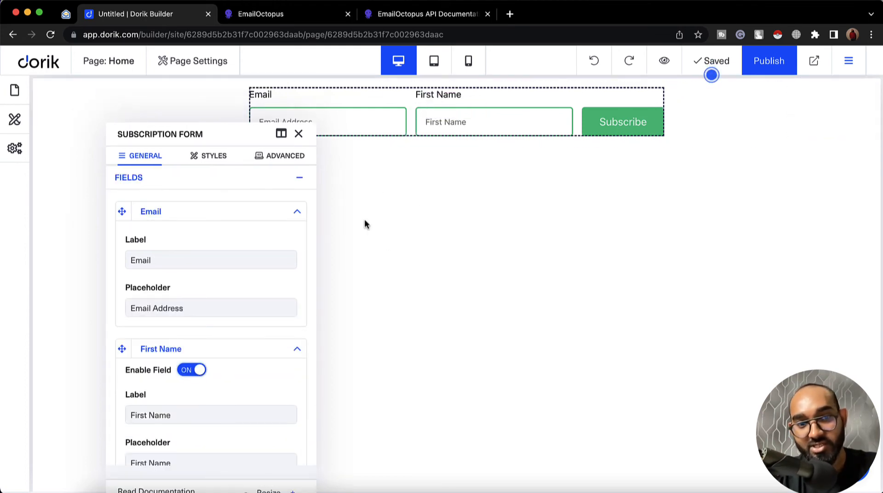
{"action": "left_click", "coordinate": [192, 375]}
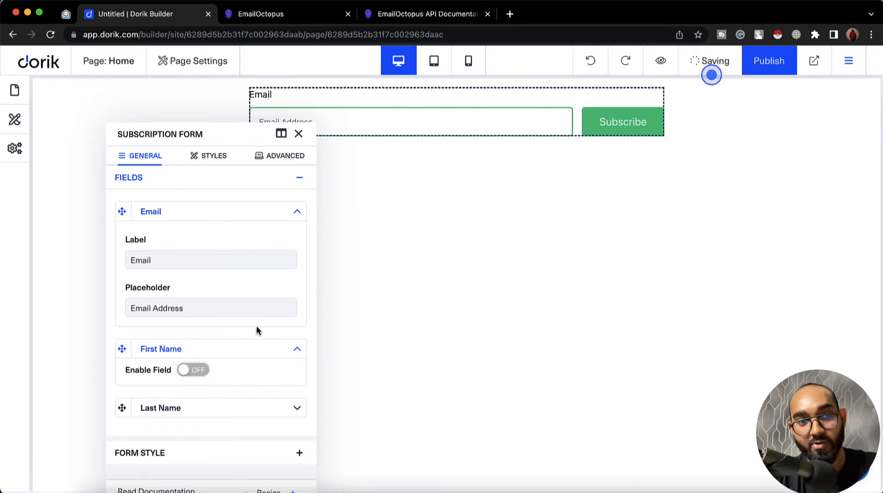
{"action": "scroll", "coordinate": [233, 371], "scroll_direction": "down", "scroll_amount": 2}
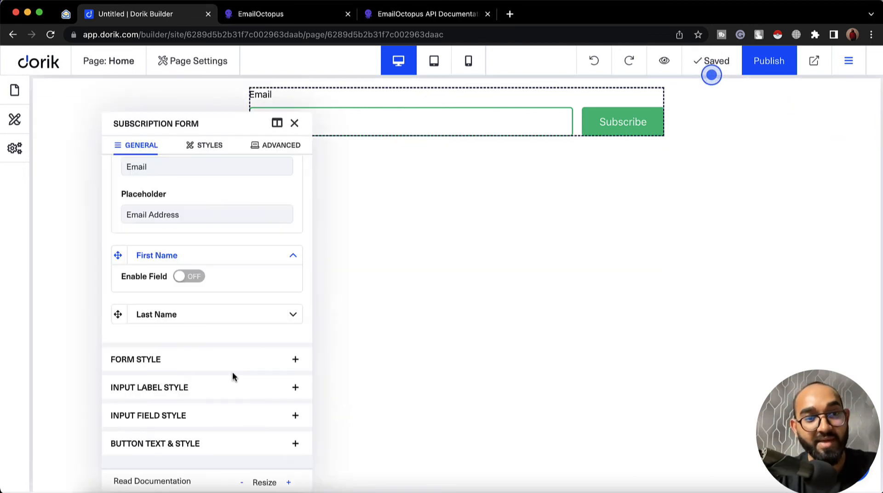
{"action": "left_click", "coordinate": [295, 124]}
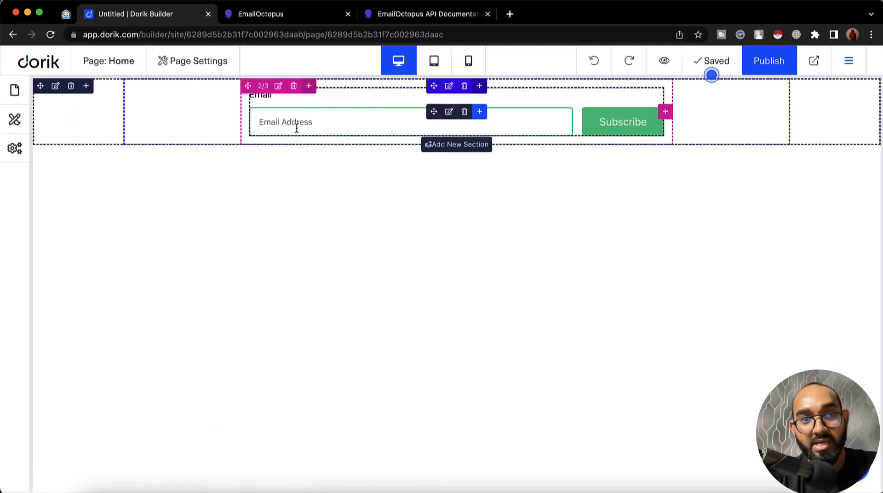
Step: Publish the page, then subscribe a test email address through the live site's form
{"action": "left_click", "coordinate": [780, 70]}
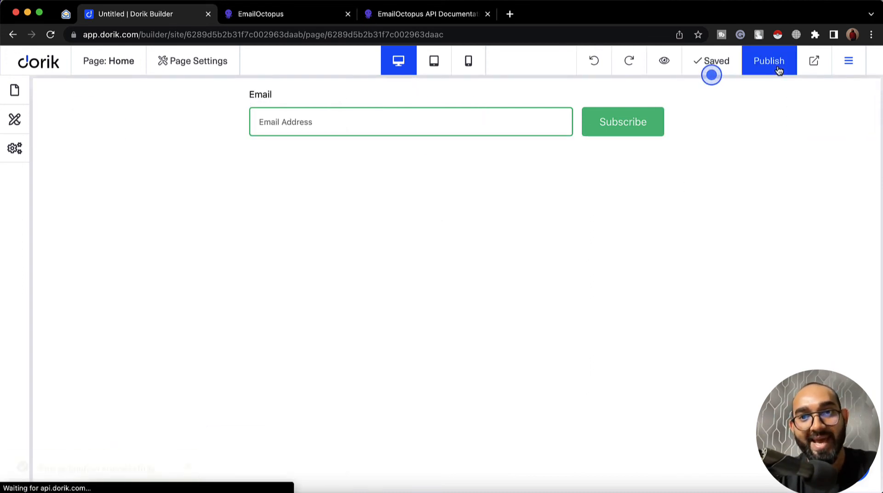
{"action": "left_click", "coordinate": [812, 64]}
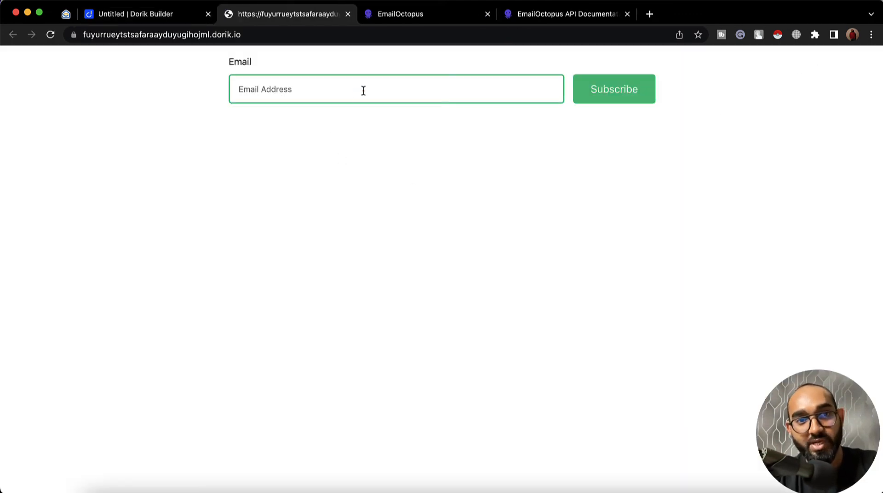
{"action": "left_click", "coordinate": [290, 89]}
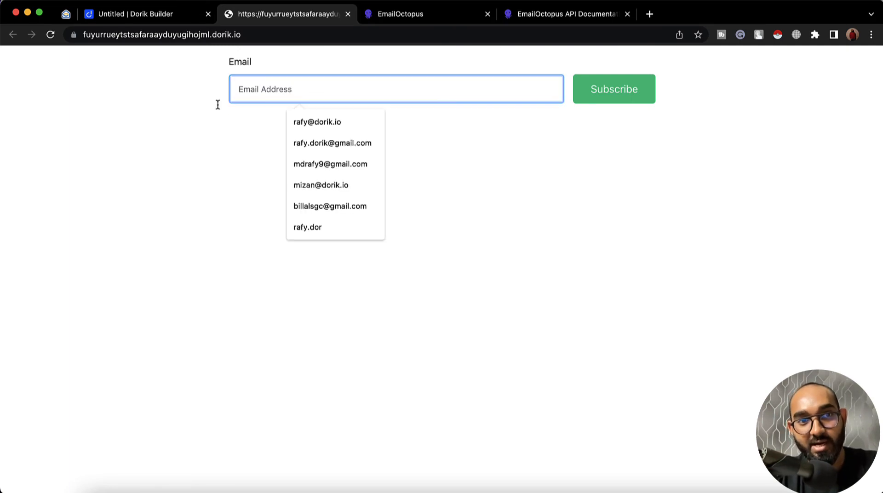
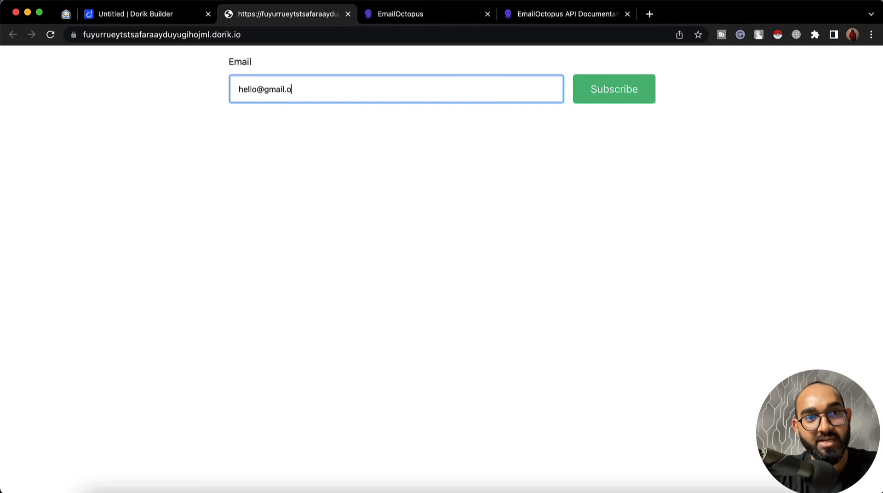
{"action": "type", "text": "com"}
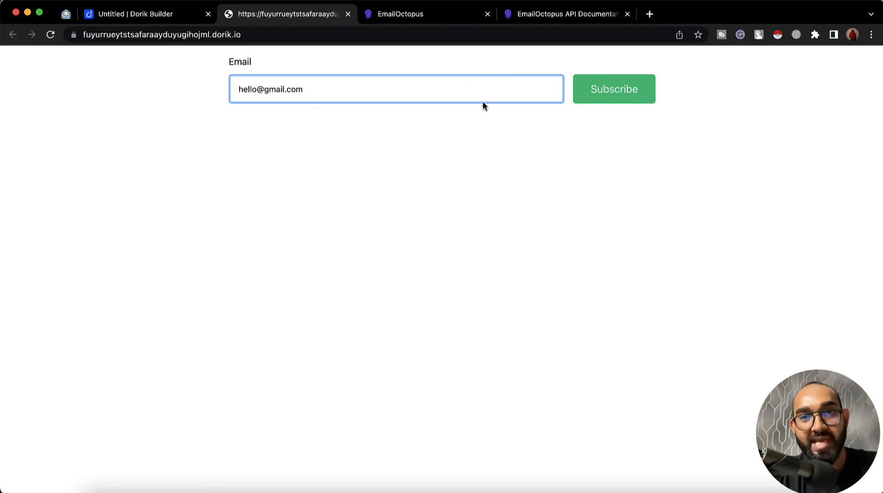
{"action": "left_click", "coordinate": [614, 99]}
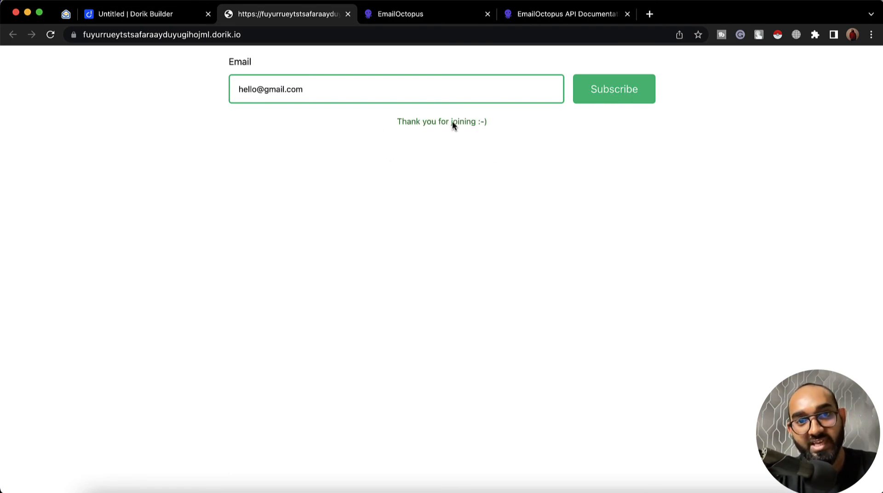
{"action": "double_click", "coordinate": [461, 122]}
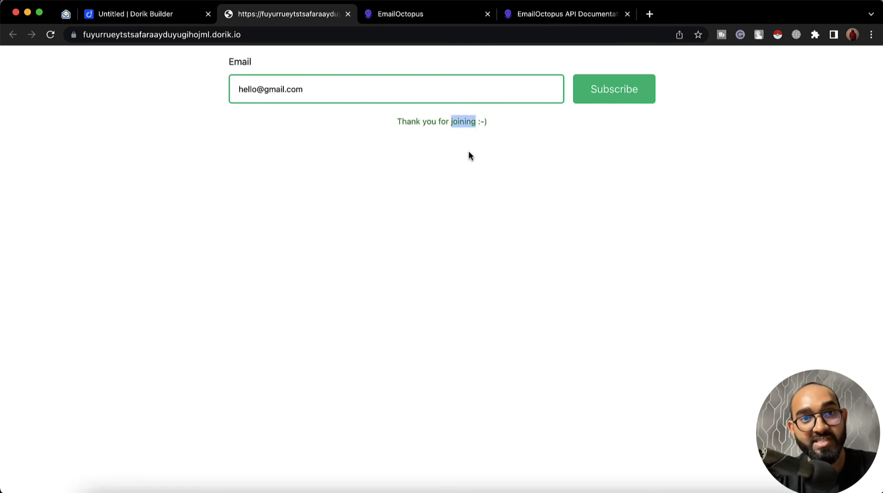
Step: Refresh EmailOctopus Lists and open Hello Test to confirm its one new test subscriber
{"action": "left_click", "coordinate": [399, 17]}
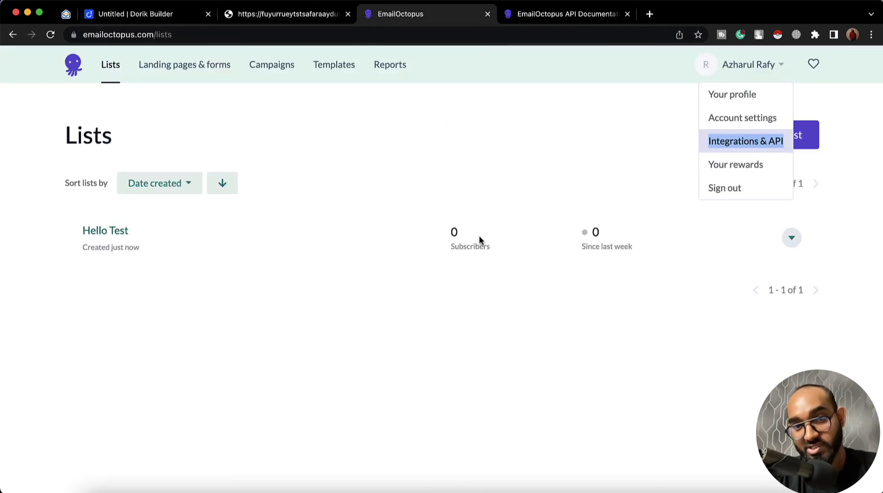
{"action": "left_click", "coordinate": [50, 34]}
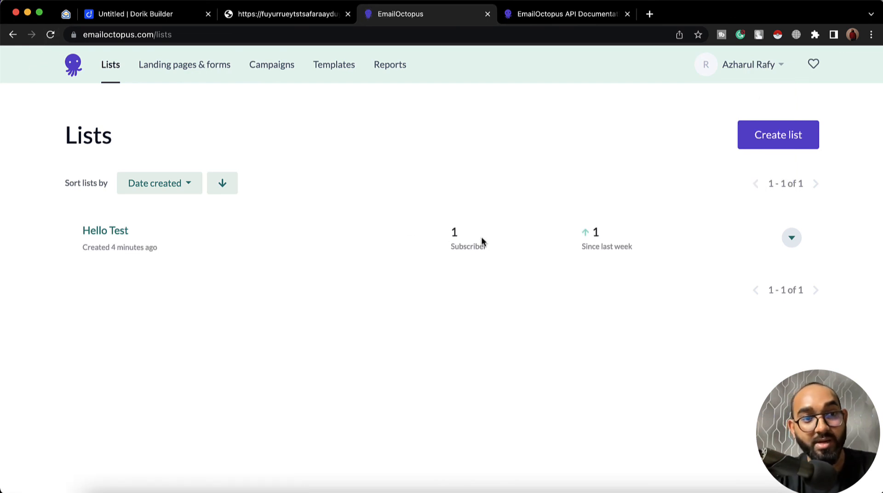
{"action": "left_click", "coordinate": [123, 235]}
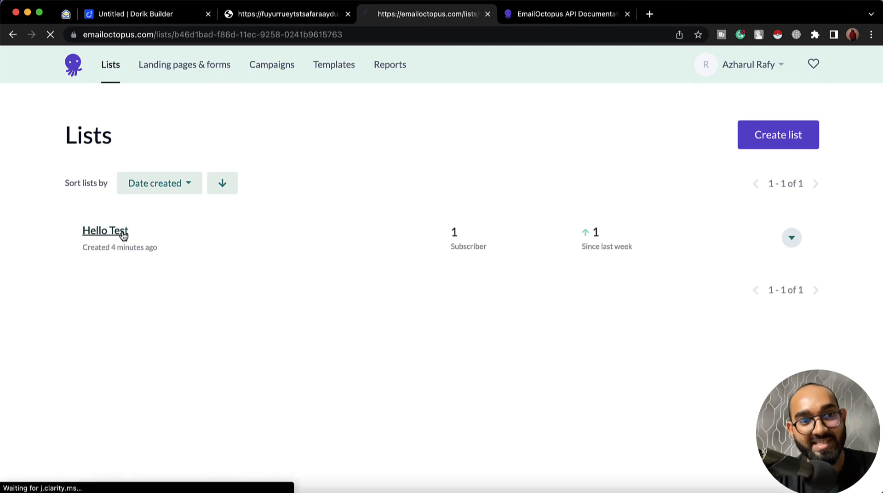